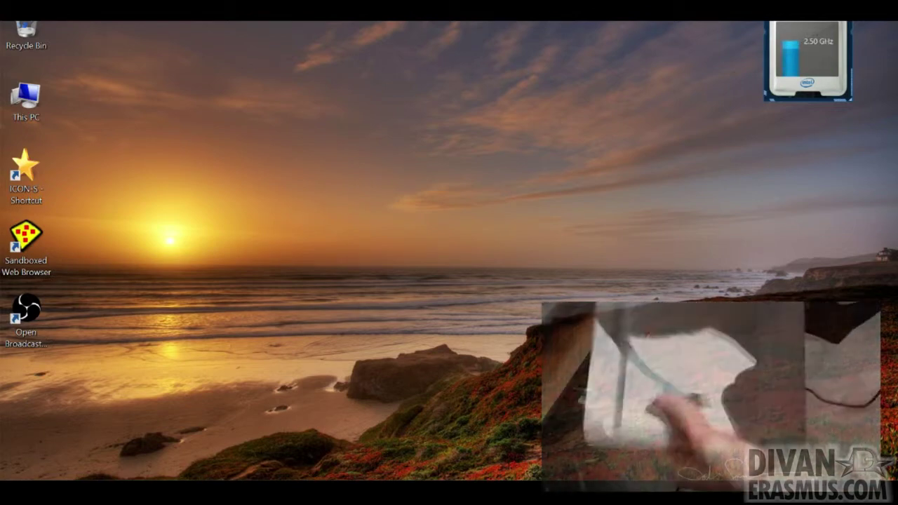
Launch the OBS screen recording software from the Windows desktop
click(26, 312)
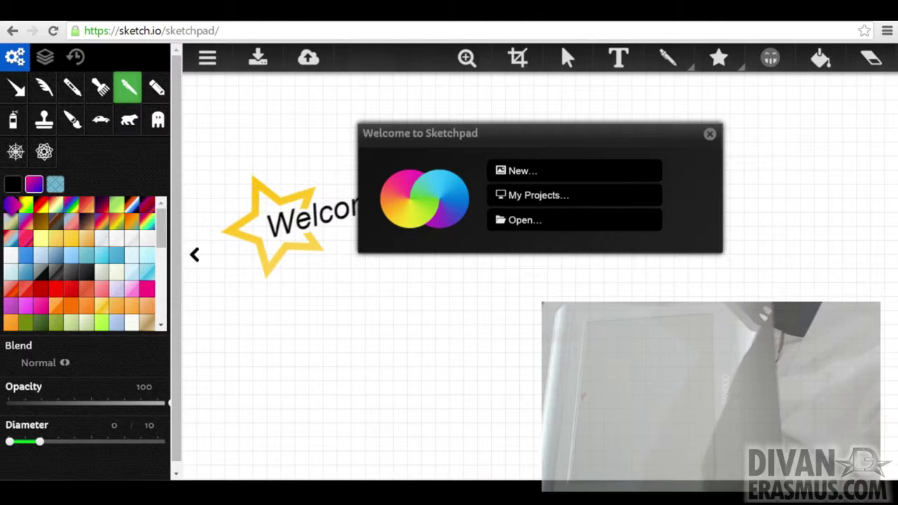
Create a new drawing from the Black template and close the template chooser
click(522, 170)
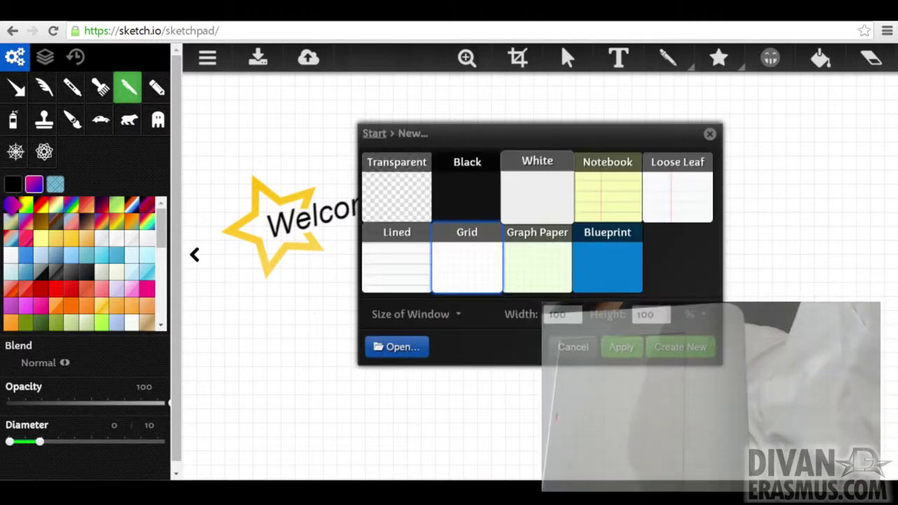
click(467, 187)
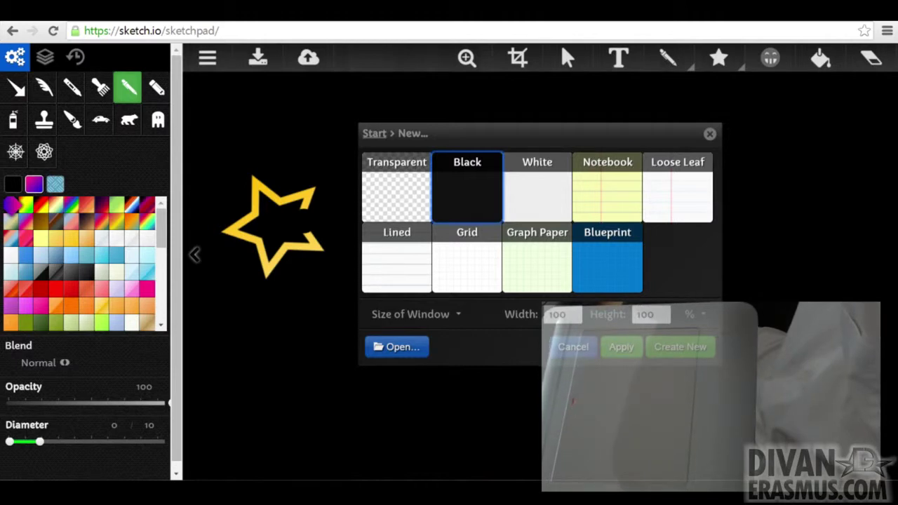
key(Return)
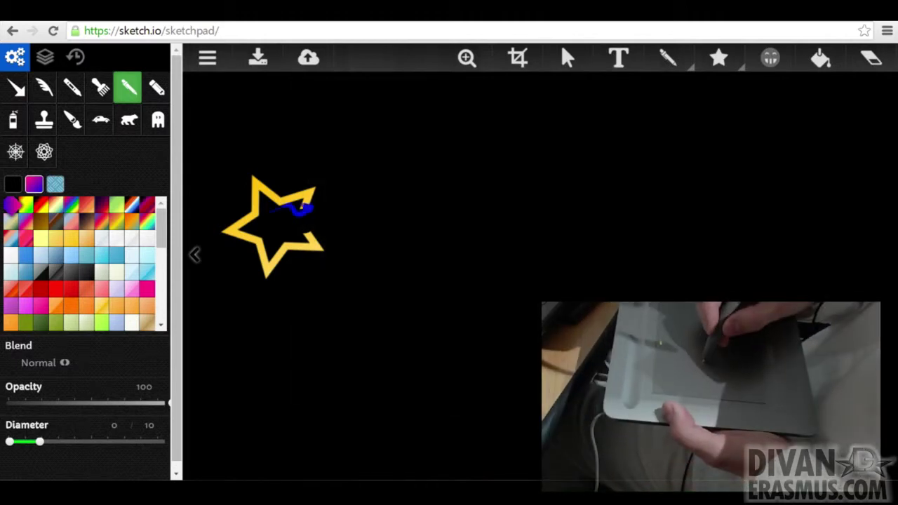
Scribble thin rainbow pen lines in red and blue around the star
drag(356, 205, 357, 239)
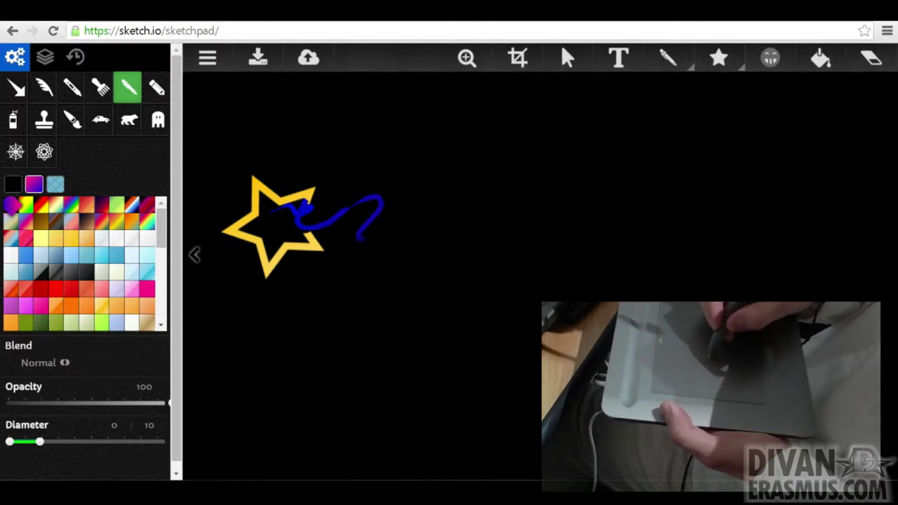
mouse_move(423, 205)
mouse_down()
mouse_move(487, 186)
mouse_move(456, 302)
mouse_move(540, 210)
mouse_move(407, 197)
mouse_up()
drag(463, 232, 491, 293)
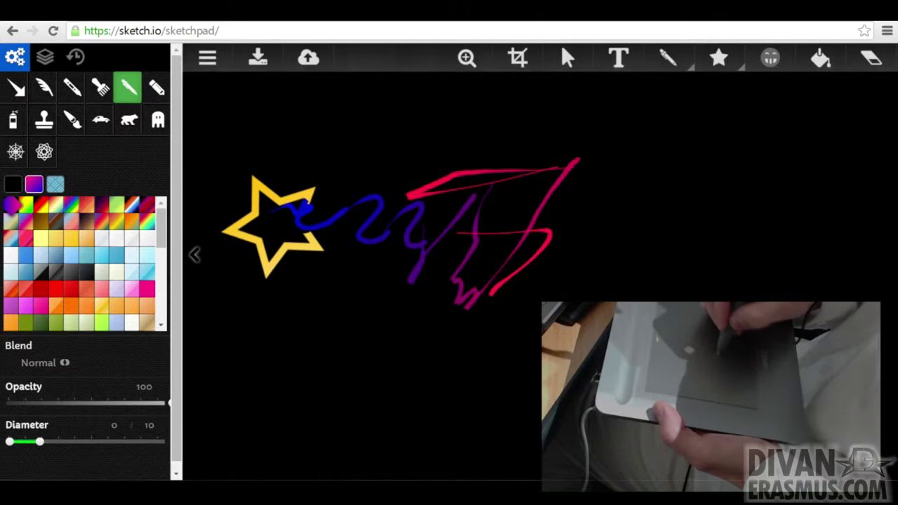
mouse_move(357, 337)
mouse_down()
mouse_move(674, 239)
mouse_move(579, 247)
mouse_move(652, 301)
mouse_up()
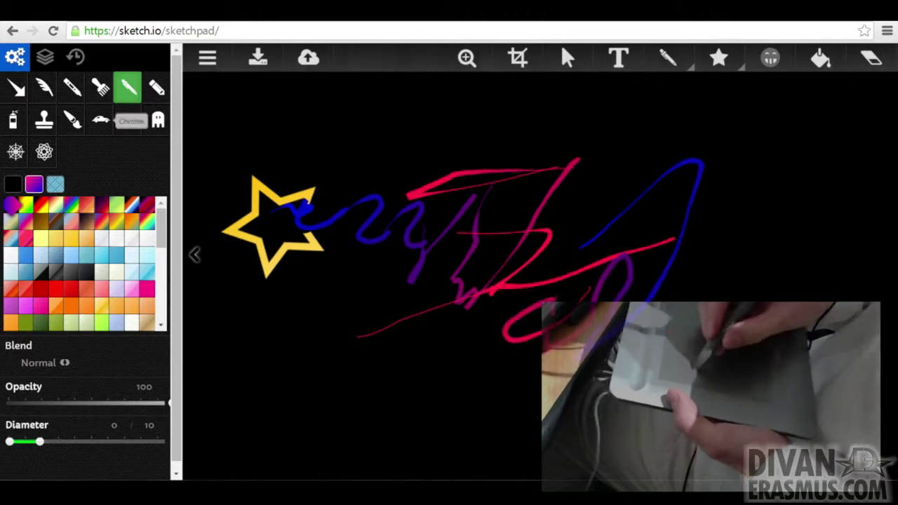
Test the Paintbrush, Pen and Fur brushes with blurred swaths, a wavy line and furry strokes
click(99, 87)
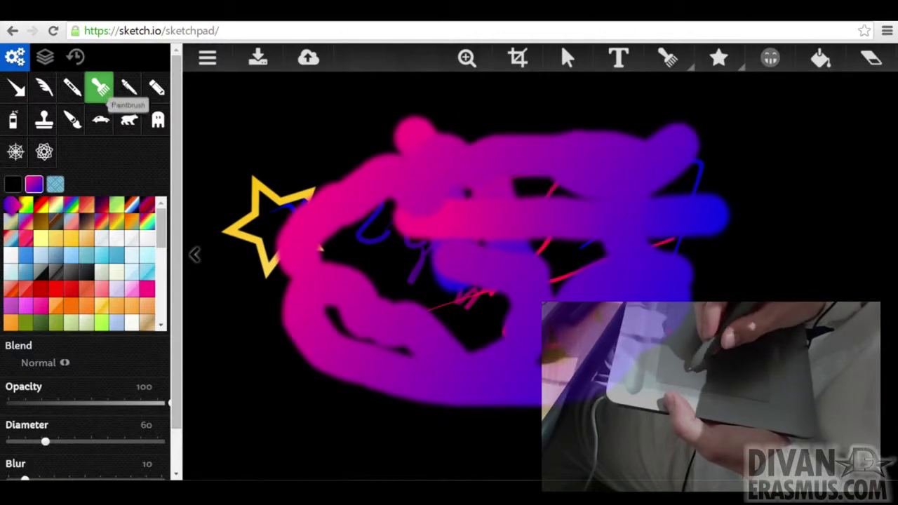
click(71, 87)
mouse_move(330, 179)
mouse_down()
mouse_move(511, 261)
mouse_move(652, 298)
mouse_up()
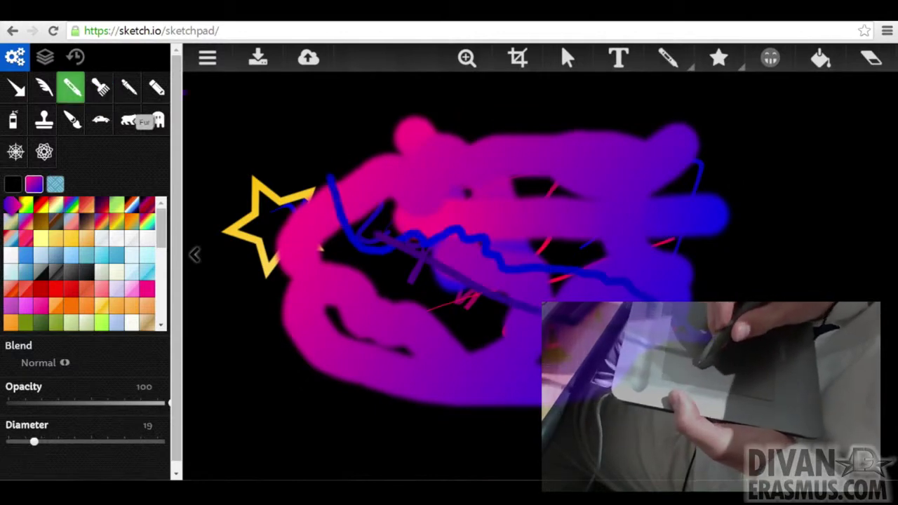
click(129, 120)
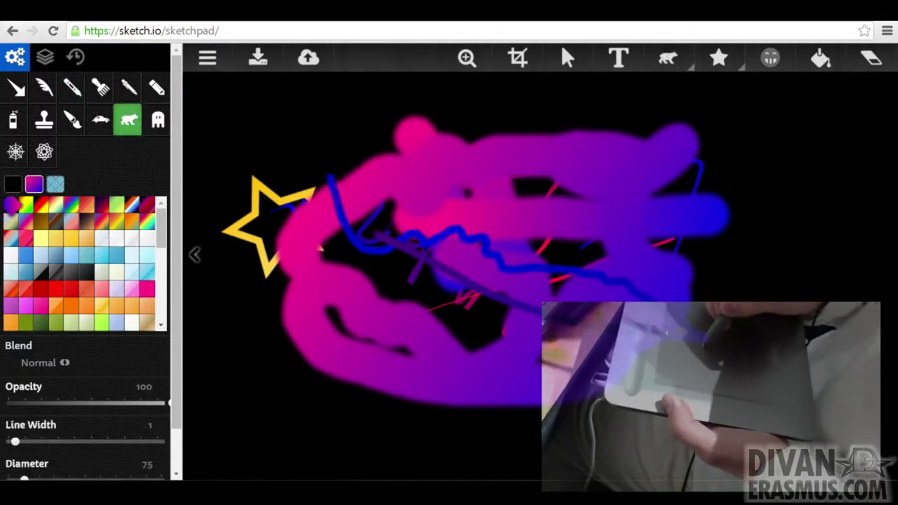
mouse_move(396, 168)
mouse_down()
mouse_move(313, 220)
mouse_move(297, 246)
mouse_move(305, 308)
mouse_move(286, 305)
mouse_move(286, 316)
mouse_move(387, 385)
mouse_move(529, 389)
mouse_move(710, 274)
mouse_move(652, 225)
mouse_move(710, 220)
mouse_move(741, 204)
mouse_move(703, 173)
mouse_move(648, 186)
mouse_move(698, 139)
mouse_move(687, 119)
mouse_move(564, 134)
mouse_move(447, 123)
mouse_move(405, 100)
mouse_move(397, 111)
mouse_move(414, 168)
mouse_up()
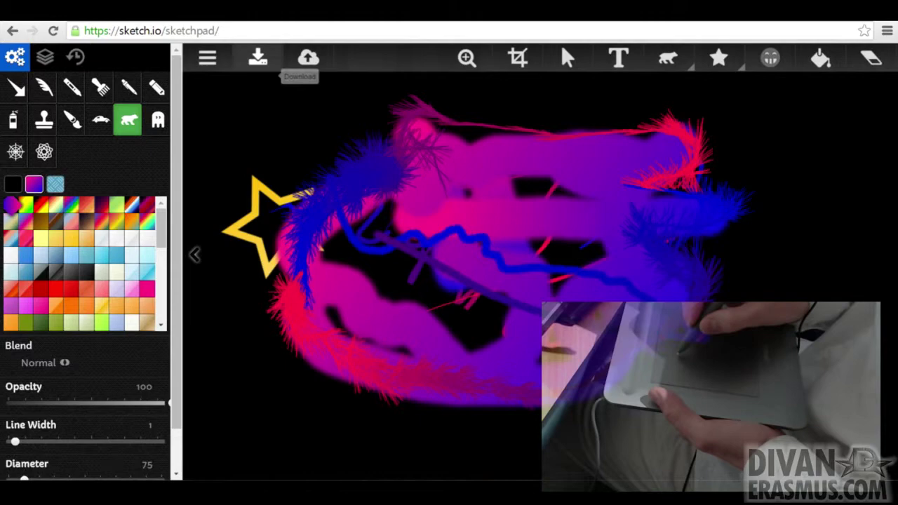
Replace the artwork with a fresh Black document and select the thin rainbow Pen brush
click(207, 57)
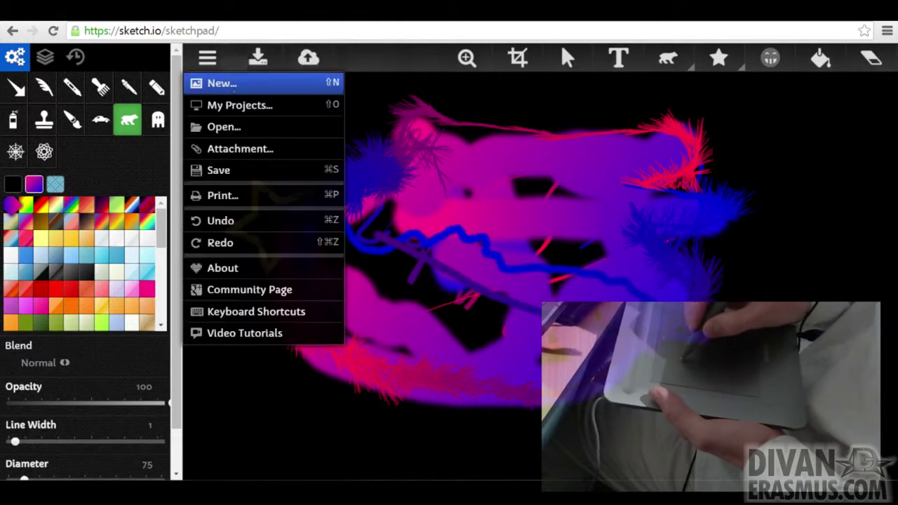
click(221, 80)
click(206, 58)
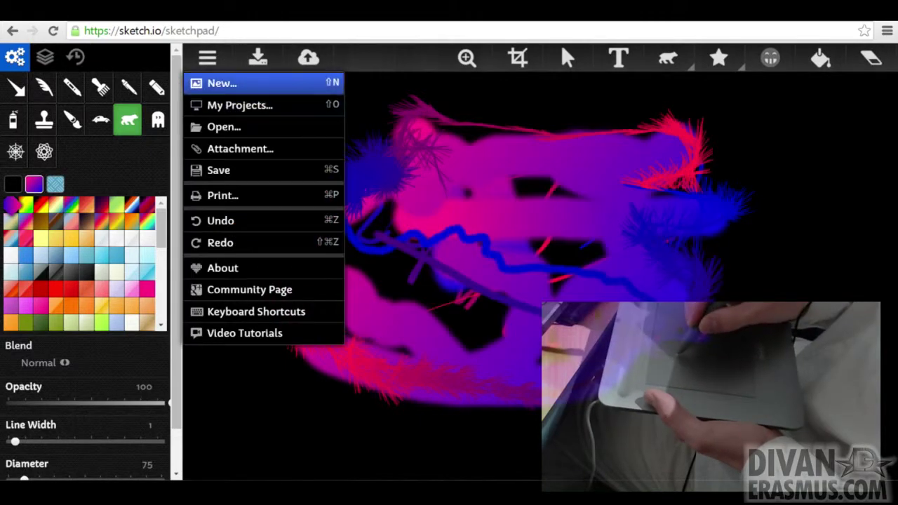
click(221, 81)
click(467, 188)
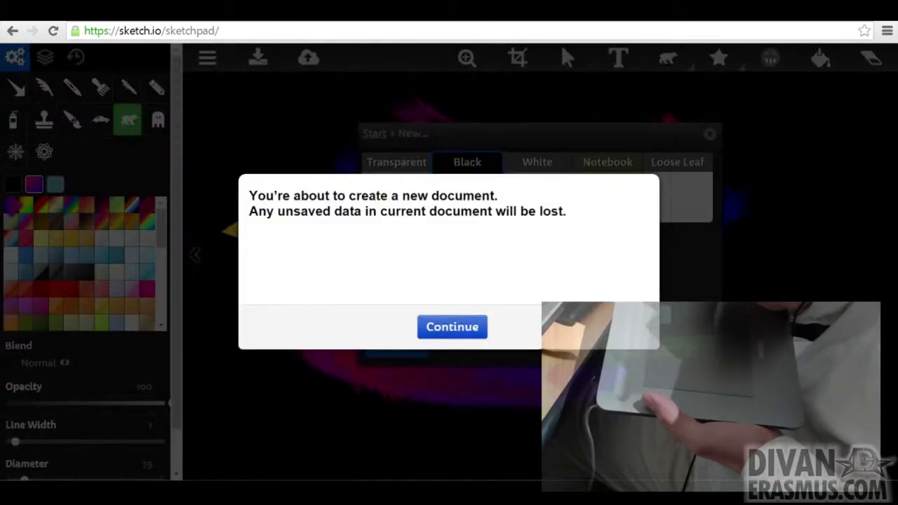
click(451, 325)
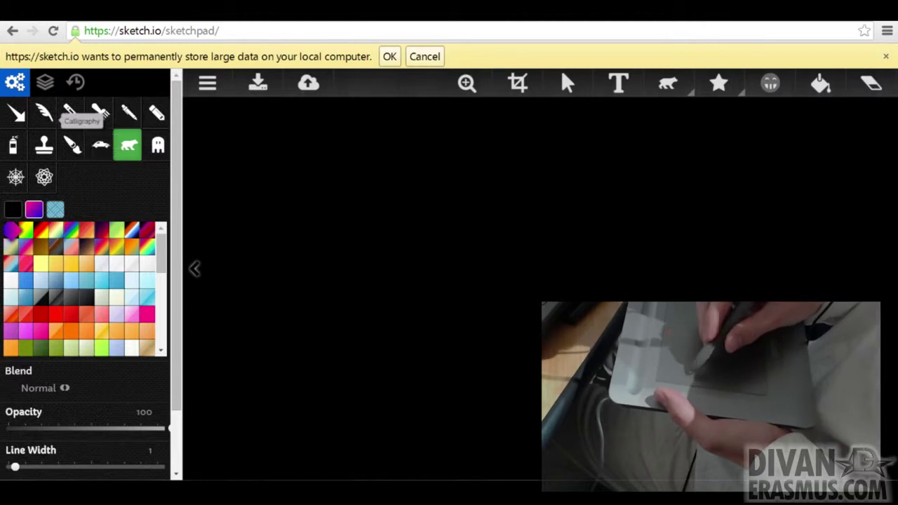
click(44, 112)
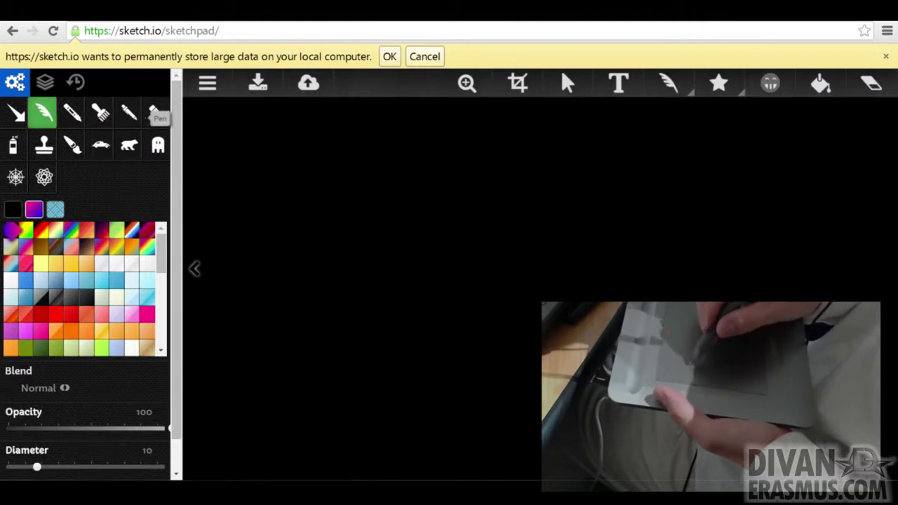
click(128, 113)
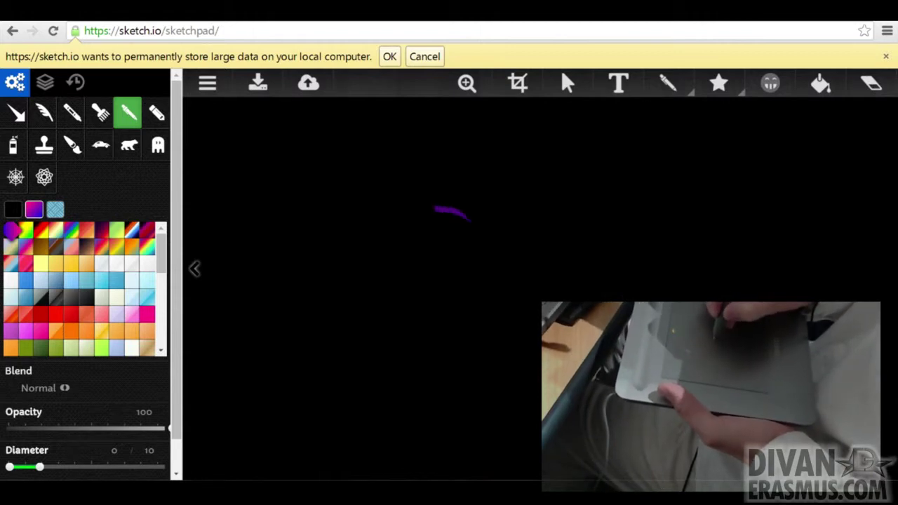
Draw the eye lid, red pupil, nose, mouth and the face outline down to the jaw
drag(408, 232, 559, 226)
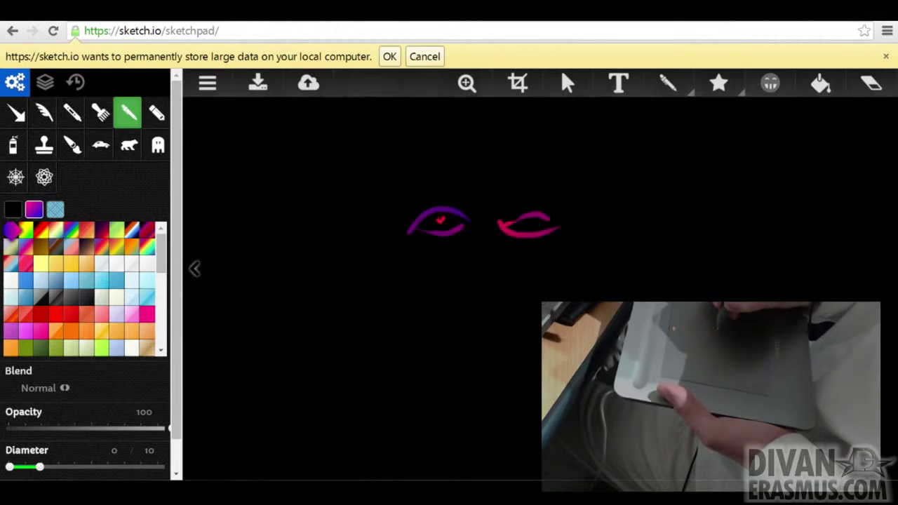
click(526, 226)
drag(469, 233, 458, 259)
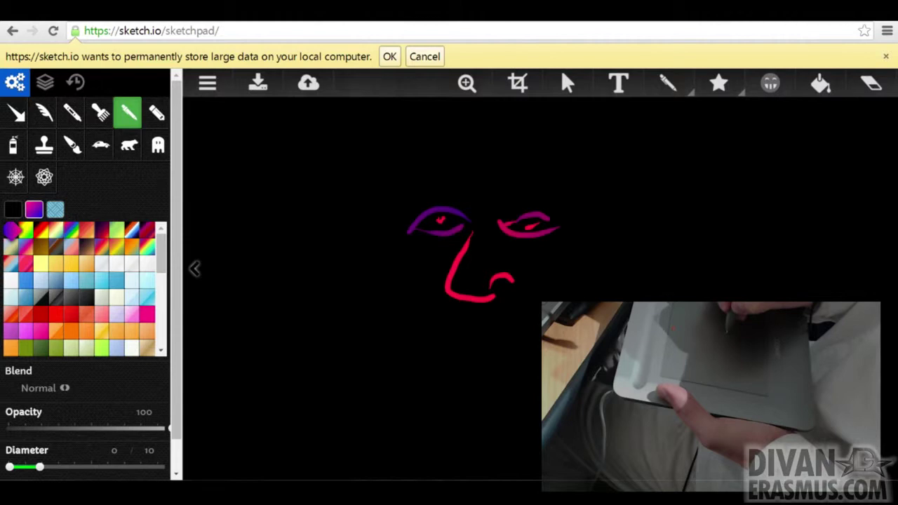
drag(439, 317, 519, 324)
drag(446, 331, 484, 329)
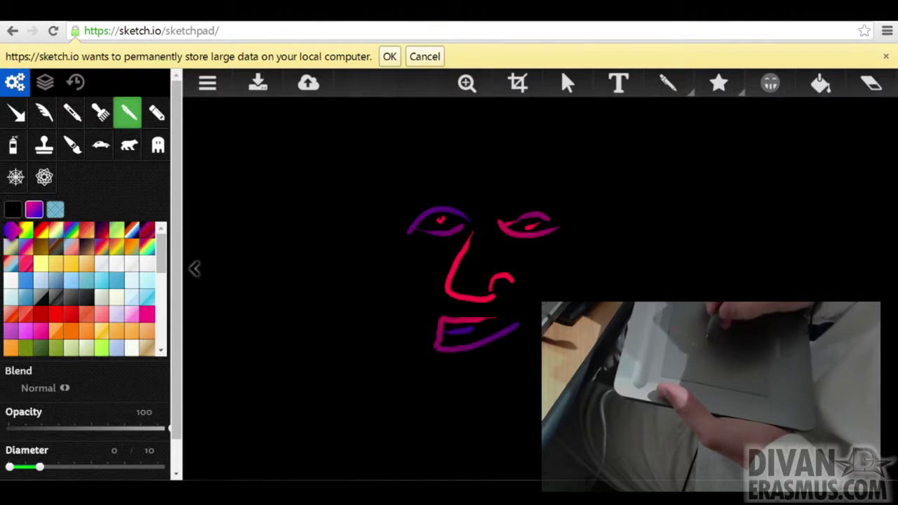
mouse_move(403, 235)
mouse_down()
mouse_move(426, 370)
mouse_move(460, 386)
mouse_move(542, 379)
mouse_up()
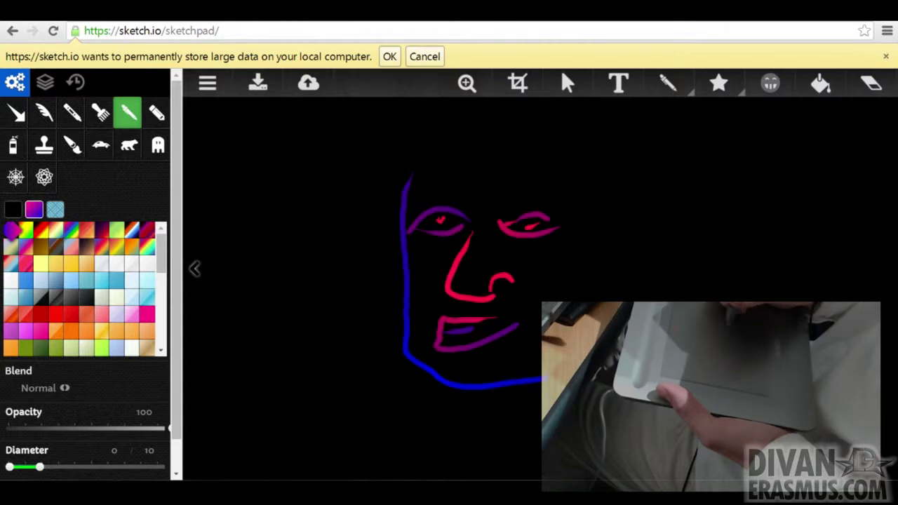
drag(575, 185, 569, 264)
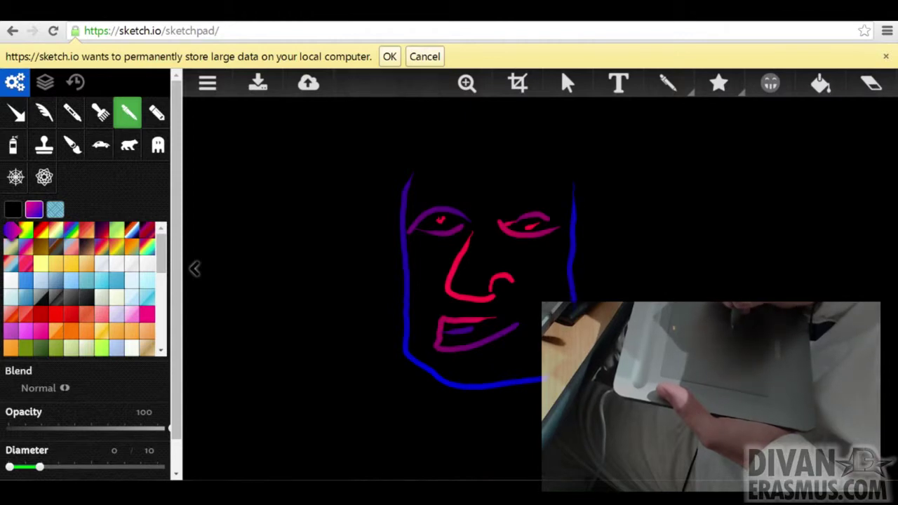
drag(557, 329, 531, 362)
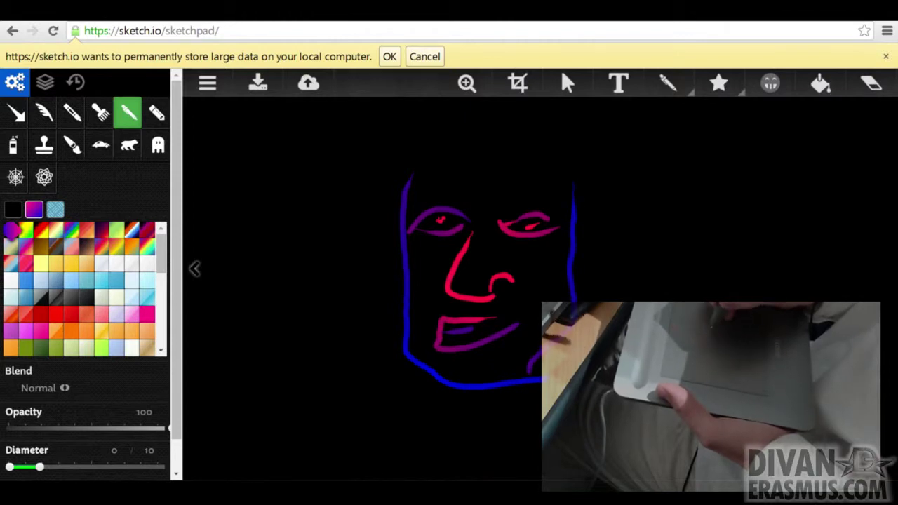
Add hair strands above the face, red spikes at top right, and red diagonal streaks beside it
drag(355, 148, 403, 177)
mouse_move(393, 140)
mouse_down()
mouse_move(429, 163)
mouse_move(439, 150)
mouse_move(451, 161)
mouse_up()
drag(463, 141, 479, 167)
mouse_move(499, 147)
mouse_down()
mouse_move(532, 159)
mouse_move(541, 180)
mouse_up()
drag(552, 152, 573, 183)
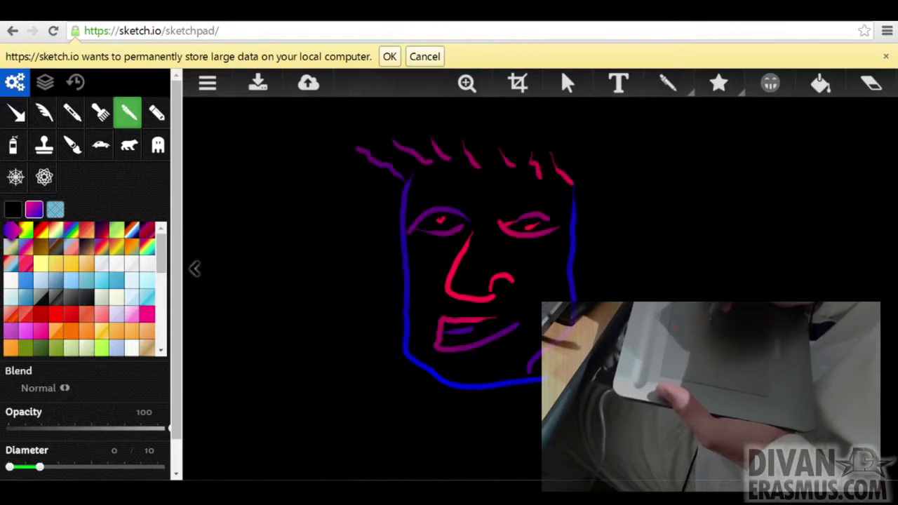
drag(581, 152, 579, 221)
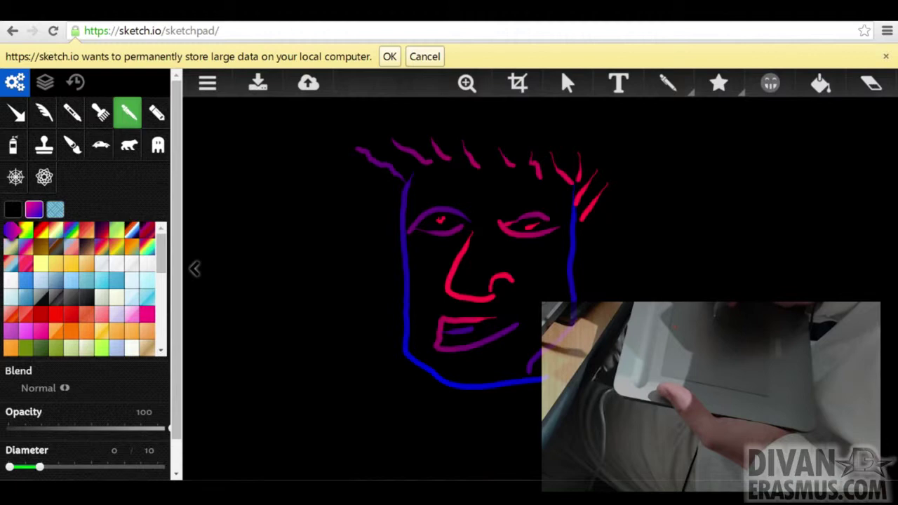
mouse_move(618, 195)
mouse_down()
mouse_move(582, 235)
mouse_move(599, 242)
mouse_move(574, 270)
mouse_move(577, 290)
mouse_up()
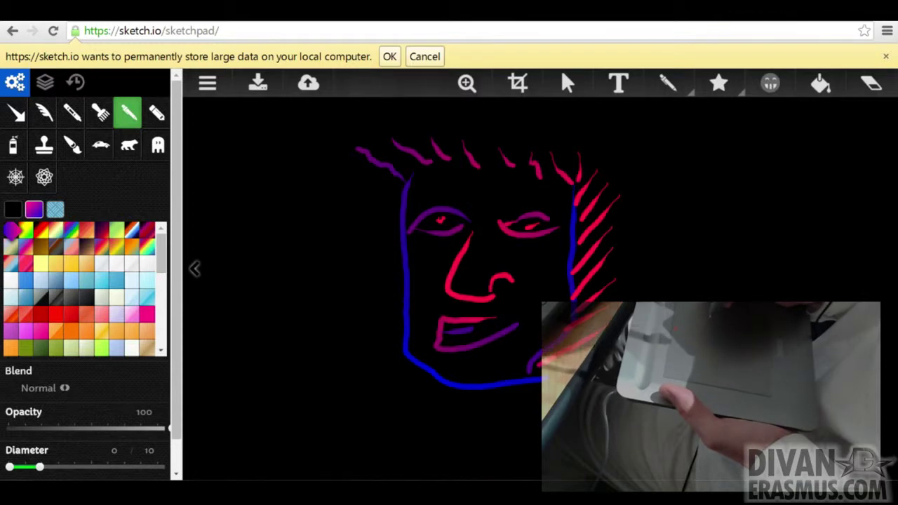
Add more thin and blue-purple hair strands across the top of the head
drag(513, 133, 526, 169)
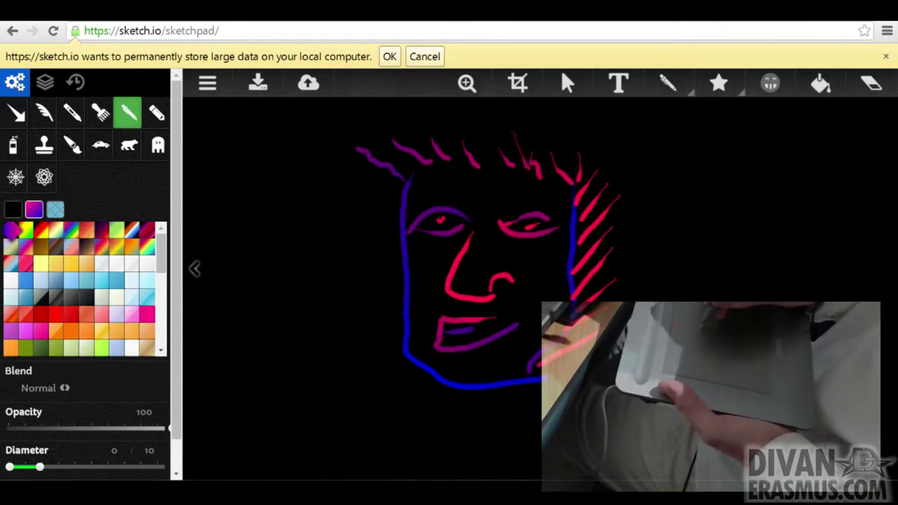
drag(477, 117, 494, 164)
drag(451, 125, 464, 167)
drag(469, 124, 484, 163)
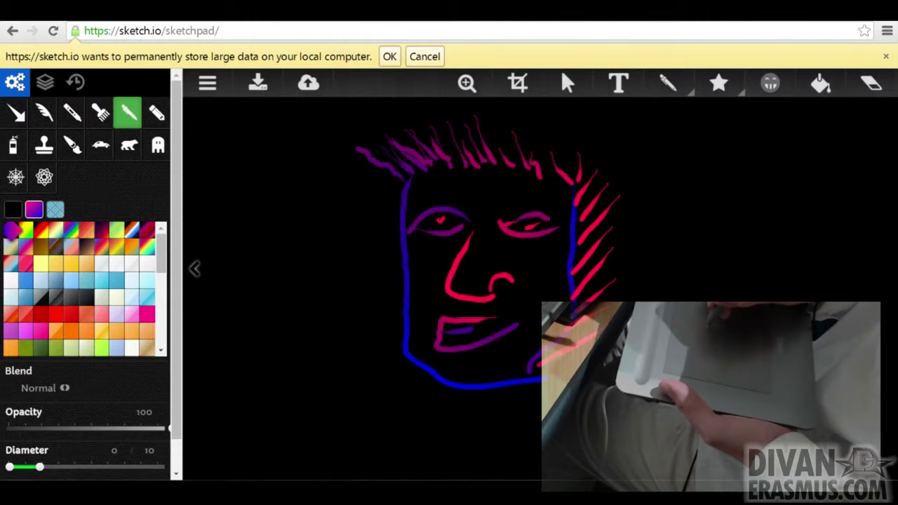
mouse_move(476, 156)
mouse_down()
mouse_move(479, 165)
mouse_move(515, 161)
mouse_up()
mouse_move(526, 151)
mouse_down()
mouse_move(528, 170)
mouse_move(520, 166)
mouse_move(576, 189)
mouse_up()
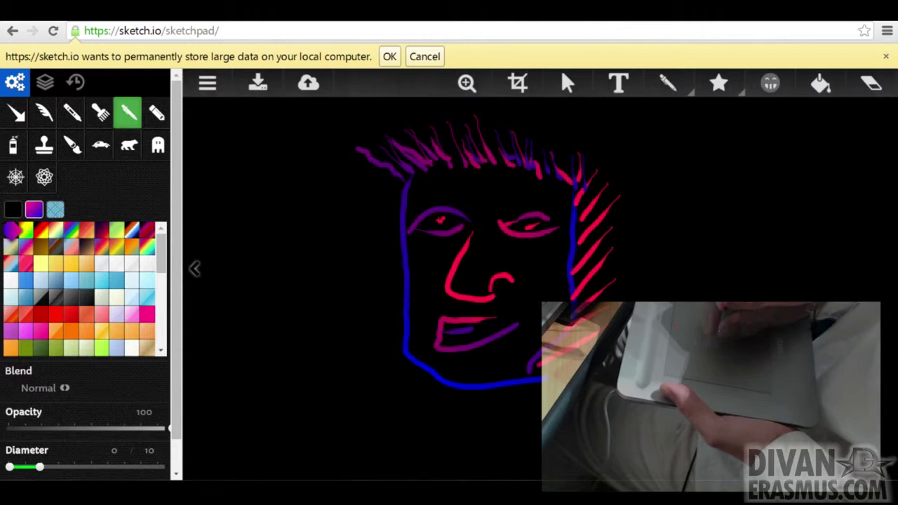
click(43, 112)
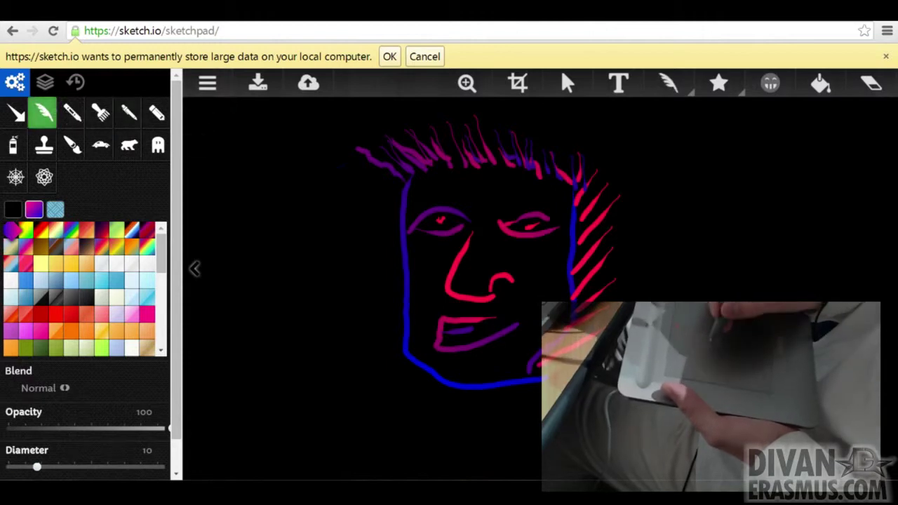
Paint blue pupils over both eyes and draw two blue neck lines below the chin
drag(438, 219, 445, 219)
drag(527, 224, 534, 223)
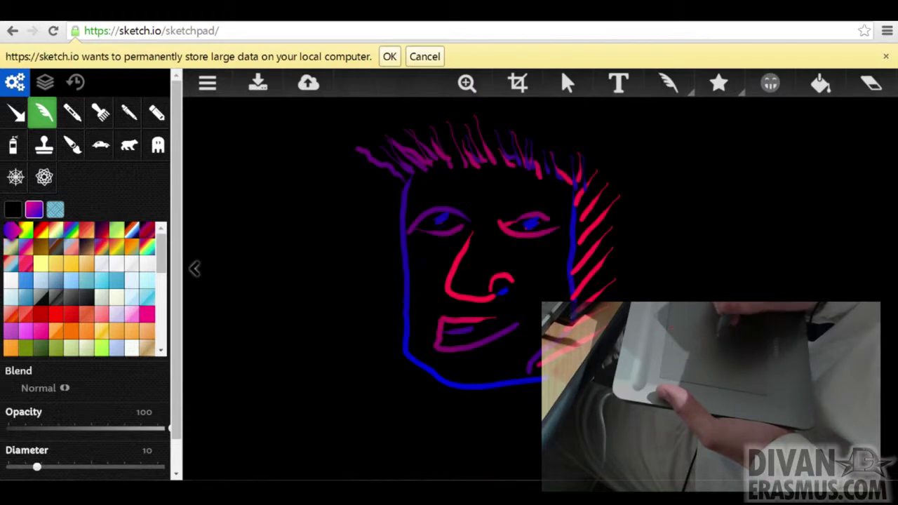
drag(442, 388, 422, 425)
drag(525, 388, 541, 415)
Sketch a blue cube right of the face with '3' and 'D' on its faces
drag(725, 199, 710, 268)
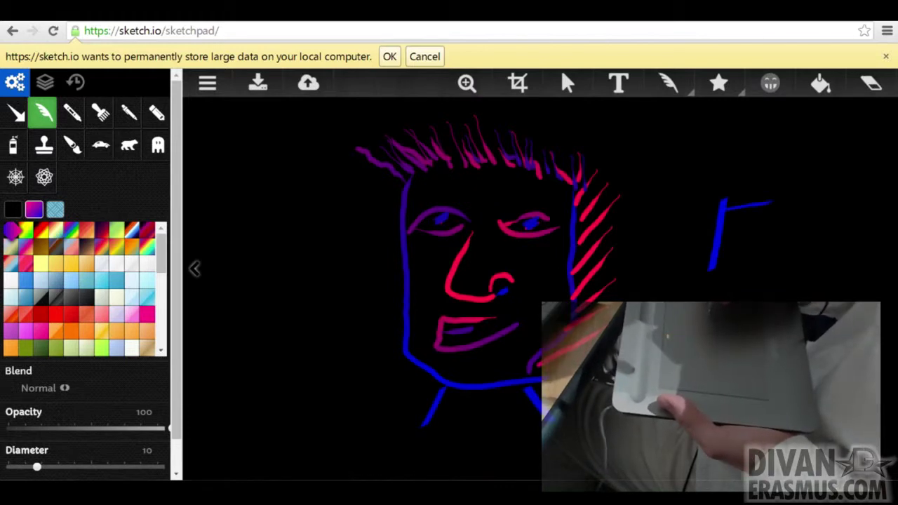
drag(793, 201, 778, 258)
drag(749, 153, 792, 200)
mouse_move(722, 203)
mouse_down()
mouse_move(663, 218)
mouse_move(695, 267)
mouse_move(777, 252)
mouse_up()
drag(698, 169, 750, 151)
drag(673, 196, 677, 228)
mouse_move(744, 218)
mouse_down()
mouse_move(745, 242)
mouse_move(748, 216)
mouse_up()
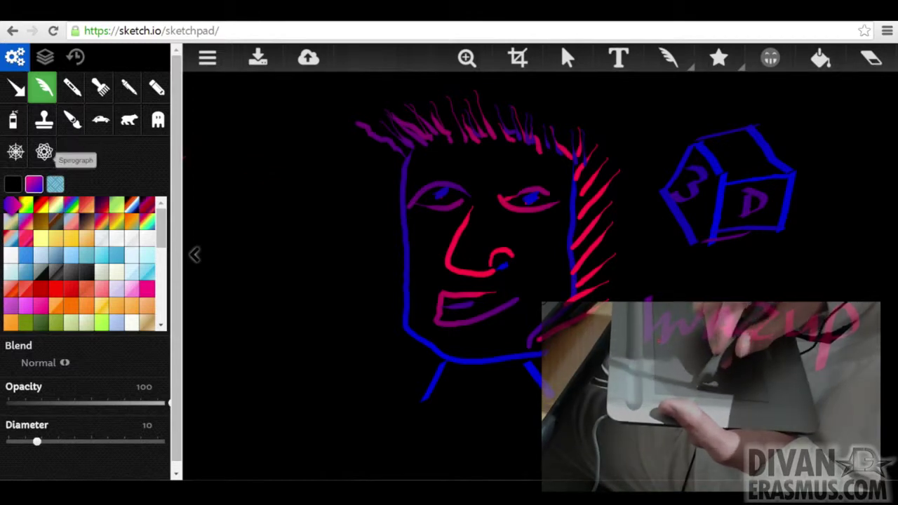
Paint red Spirograph smoke left of the face, trailing down under the chin
click(44, 152)
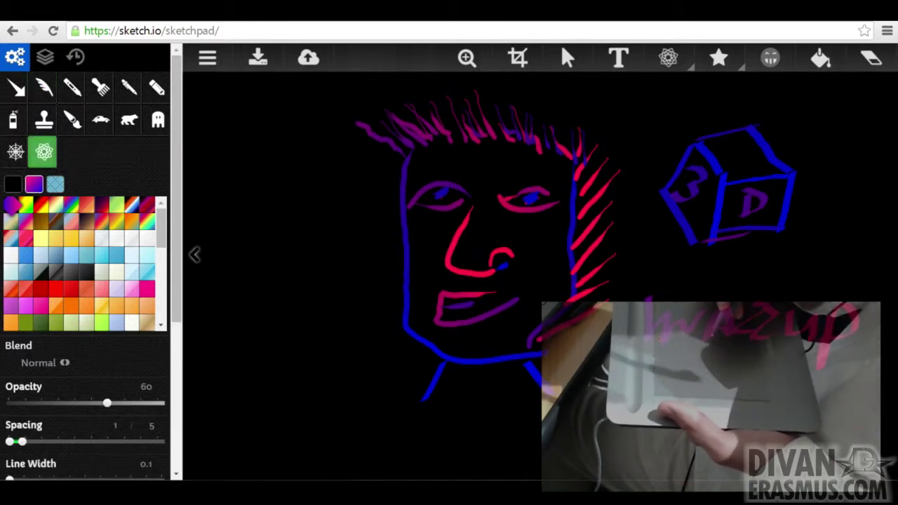
drag(326, 223, 358, 361)
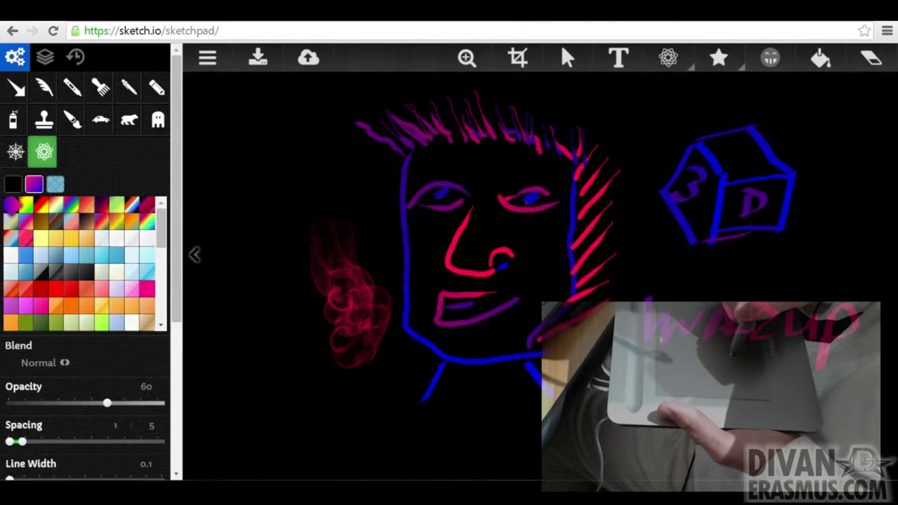
mouse_move(309, 224)
mouse_down()
mouse_move(298, 308)
mouse_move(326, 358)
mouse_move(428, 386)
mouse_up()
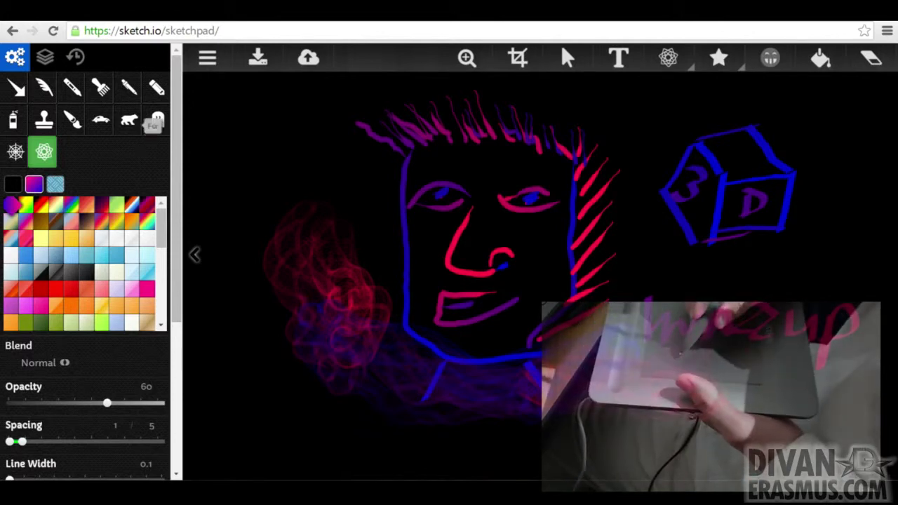
Paint a red and purple Fur-brush beard along the chin with a mustache over the lip
click(129, 119)
mouse_move(393, 221)
mouse_down()
mouse_move(414, 329)
mouse_move(511, 357)
mouse_move(435, 347)
mouse_move(410, 329)
mouse_up()
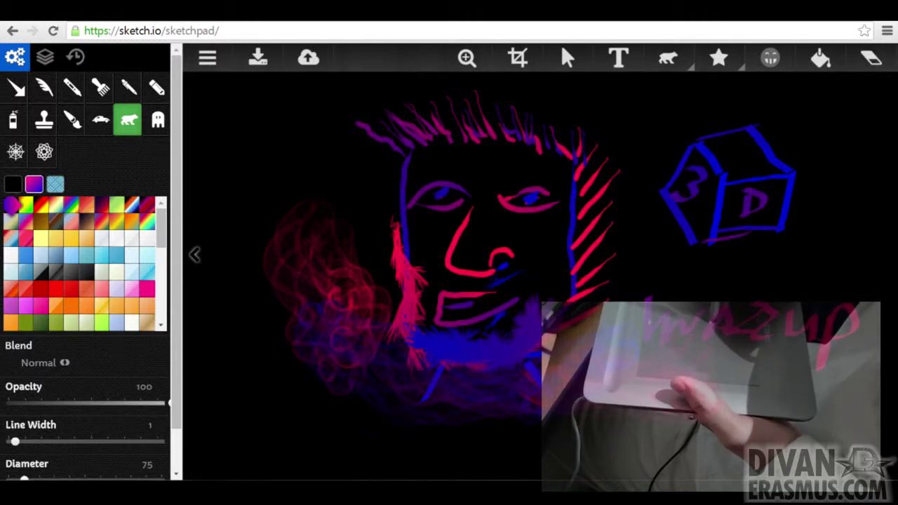
mouse_move(505, 280)
mouse_down()
mouse_move(428, 281)
mouse_move(540, 284)
mouse_move(414, 287)
mouse_move(435, 354)
mouse_up()
mouse_move(526, 302)
mouse_down()
mouse_move(536, 308)
mouse_move(544, 274)
mouse_move(554, 288)
mouse_up()
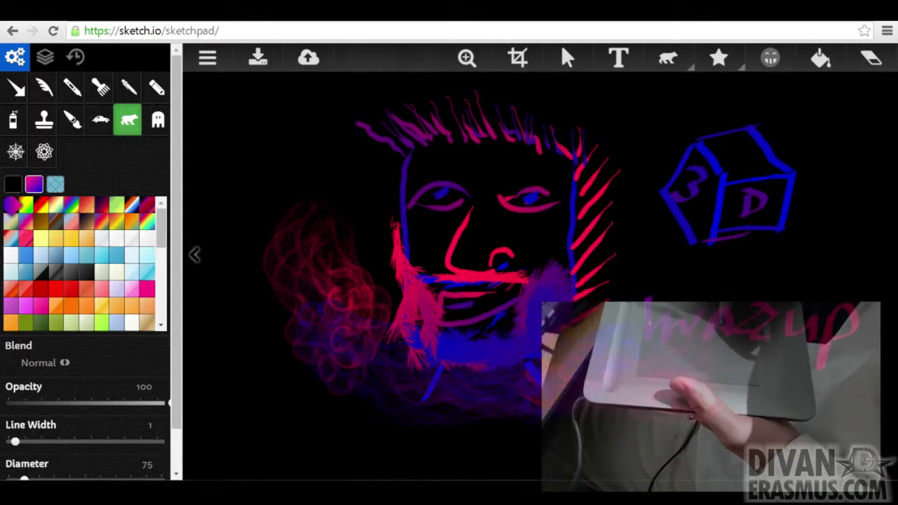
drag(452, 270, 407, 344)
mouse_move(547, 336)
mouse_down()
mouse_move(551, 301)
mouse_move(533, 344)
mouse_move(551, 323)
mouse_move(519, 365)
mouse_up()
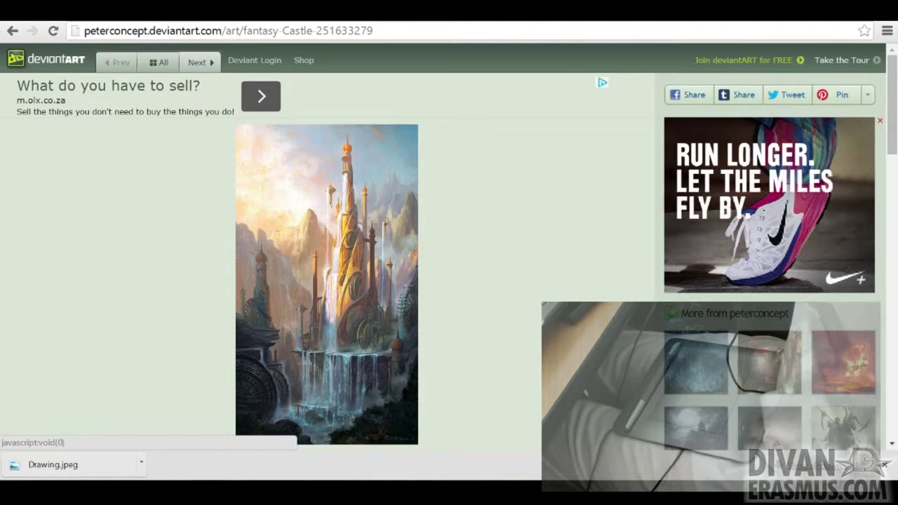
Page forward through the artist's gallery from the fantasy castle to the storm-tossed ship painting
key(Right)
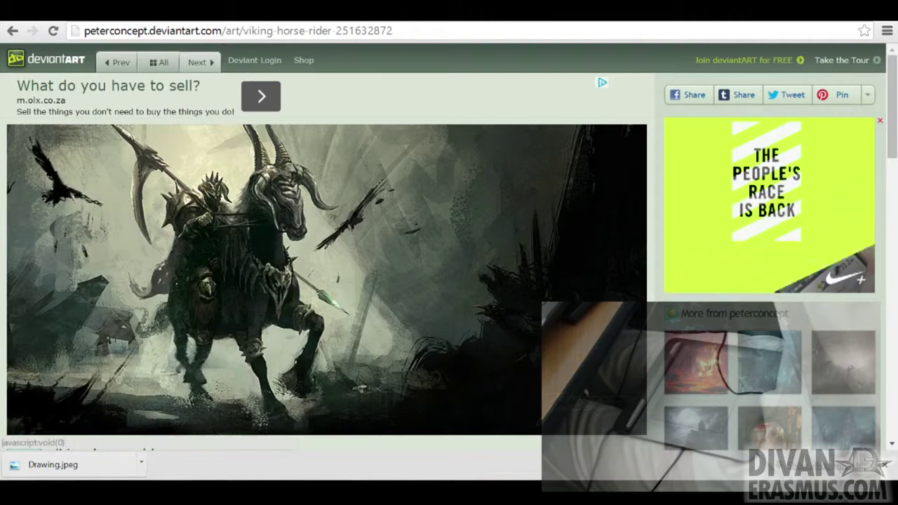
click(199, 61)
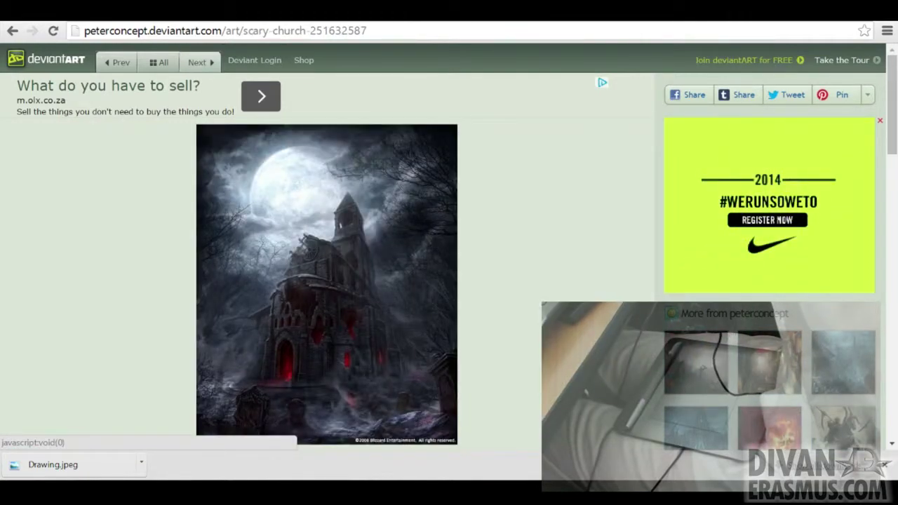
click(199, 62)
click(199, 62)
click(199, 62)
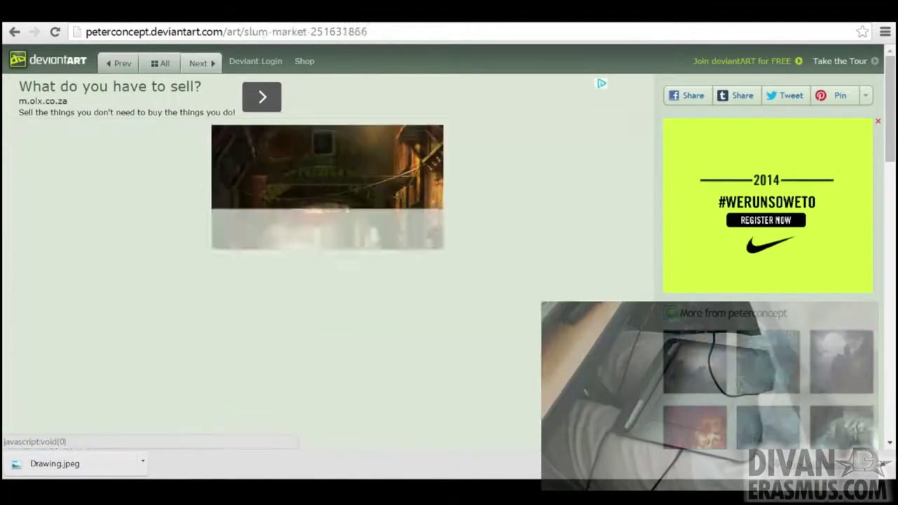
click(199, 62)
click(199, 62)
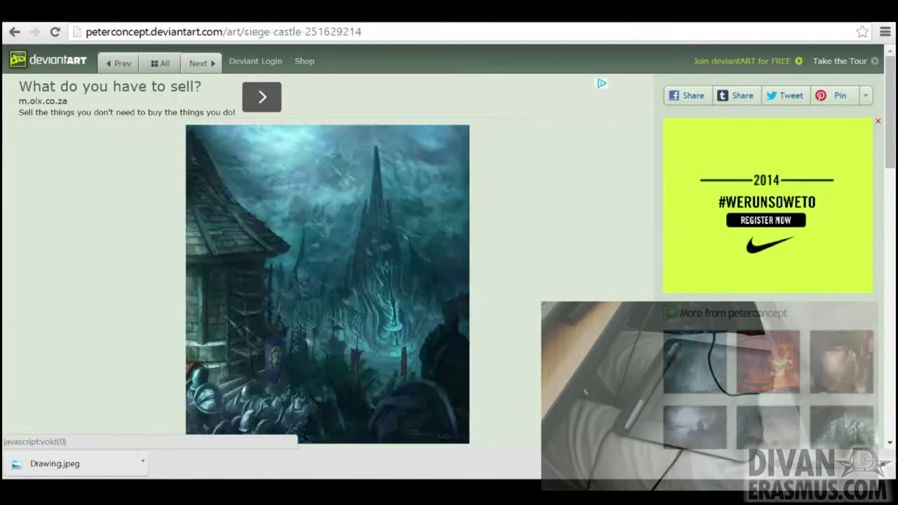
click(200, 62)
click(200, 62)
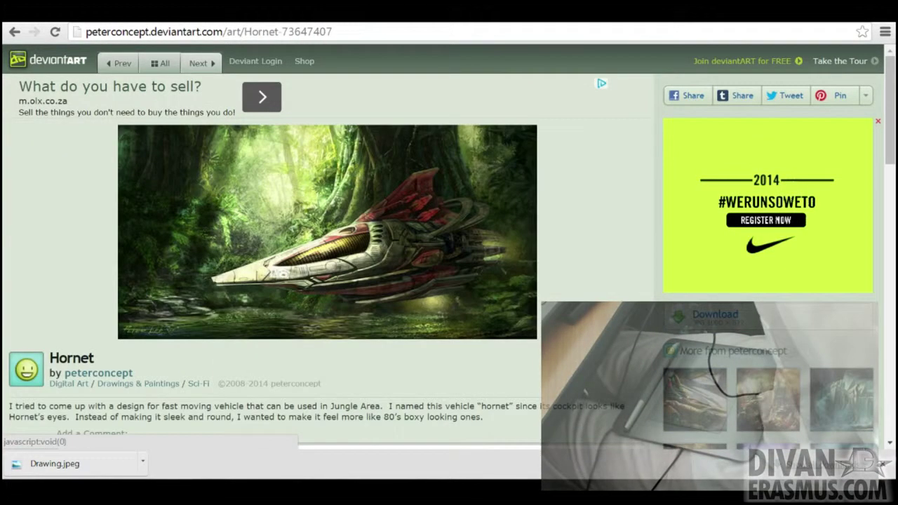
click(200, 62)
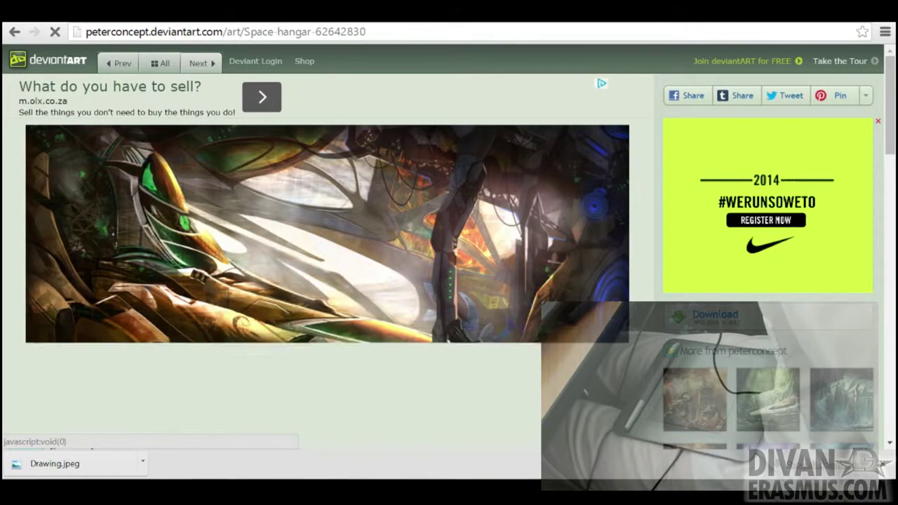
click(199, 61)
click(199, 61)
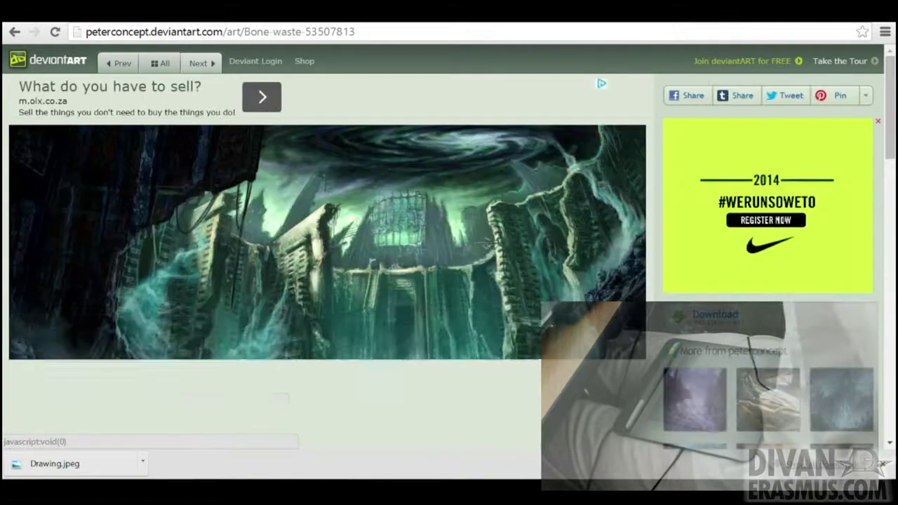
click(200, 61)
Advance one more deviation to the sailing ship battle artwork
click(199, 62)
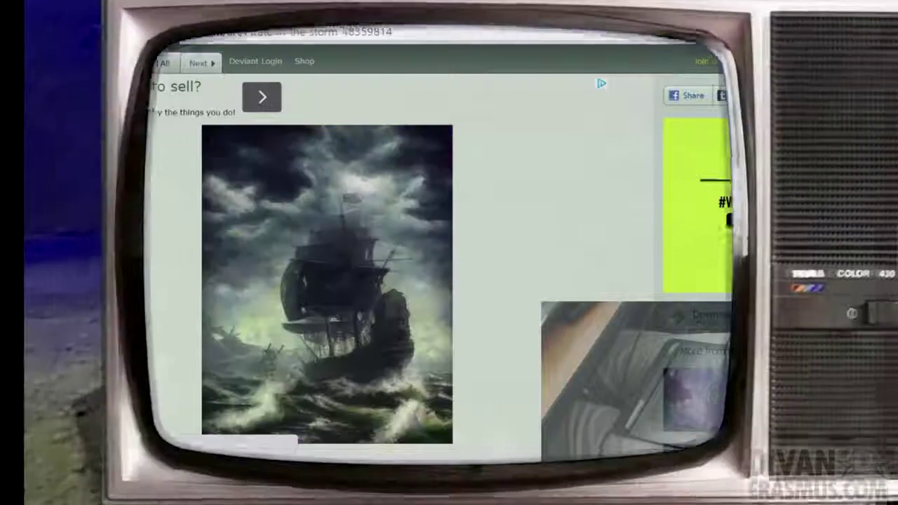